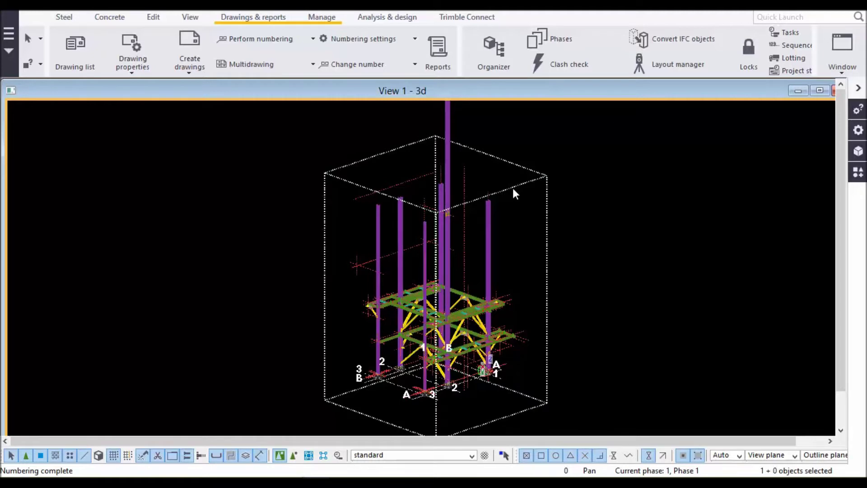
Pan and zoom the model to bring the column and upper framing into view
middle_click_drag(473, 245, 428, 258)
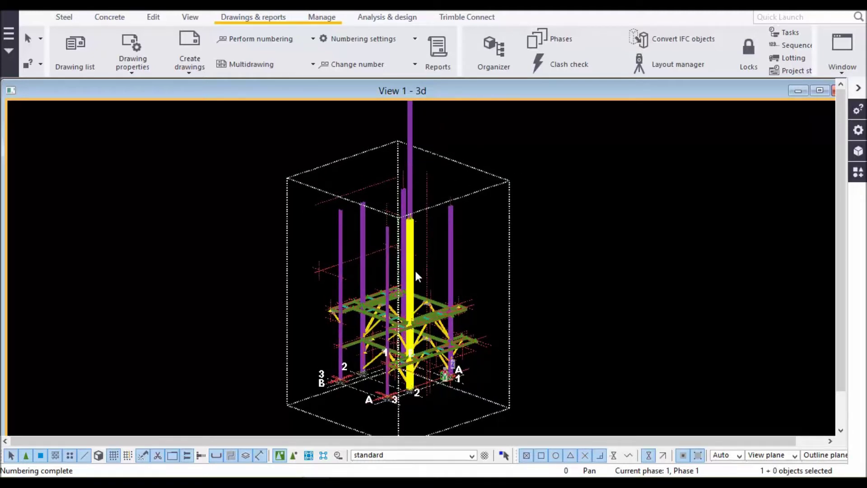
scroll(422, 267, "up", 3)
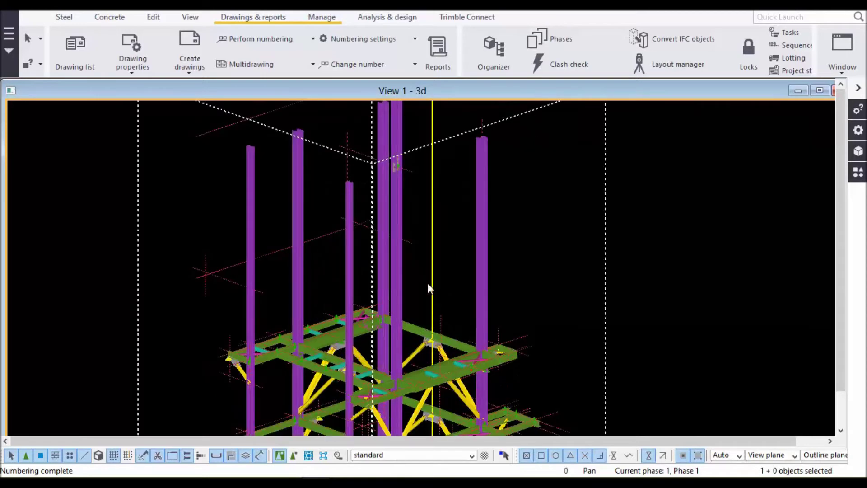
middle_click_drag(465, 251, 437, 246)
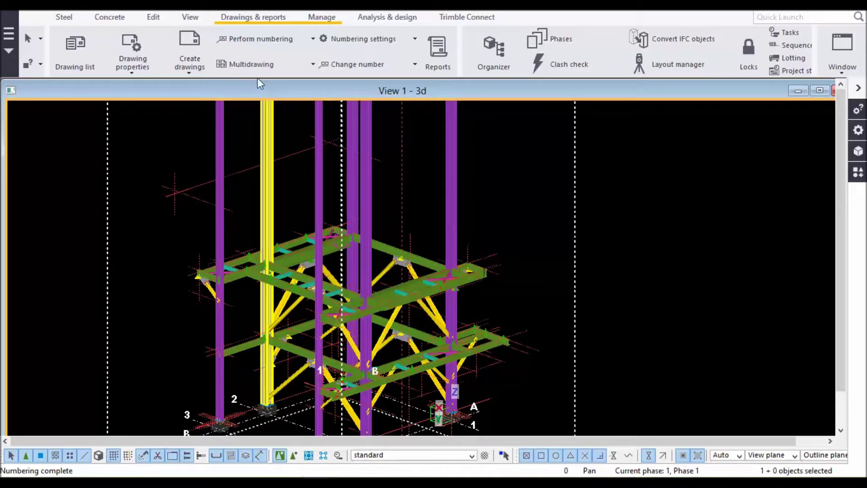
middle_click_drag(364, 266, 407, 218)
middle_click_drag(435, 341, 455, 309)
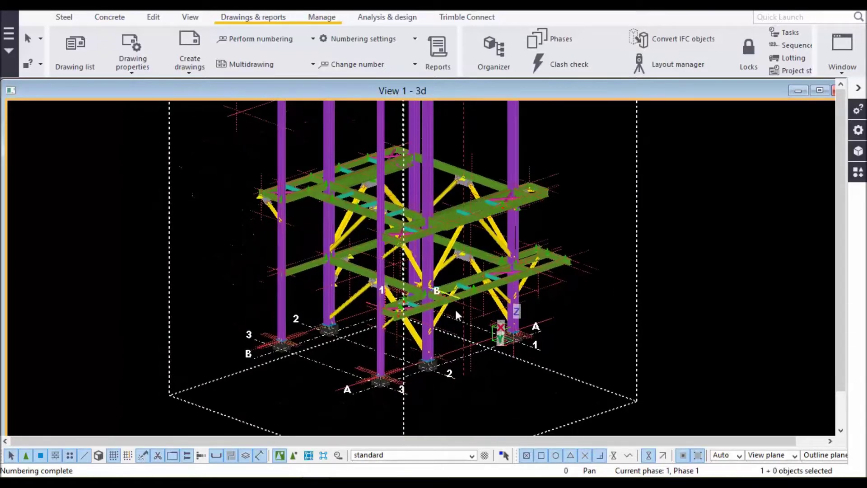
scroll(448, 318, "up", 5)
scroll(391, 331, "down", 10)
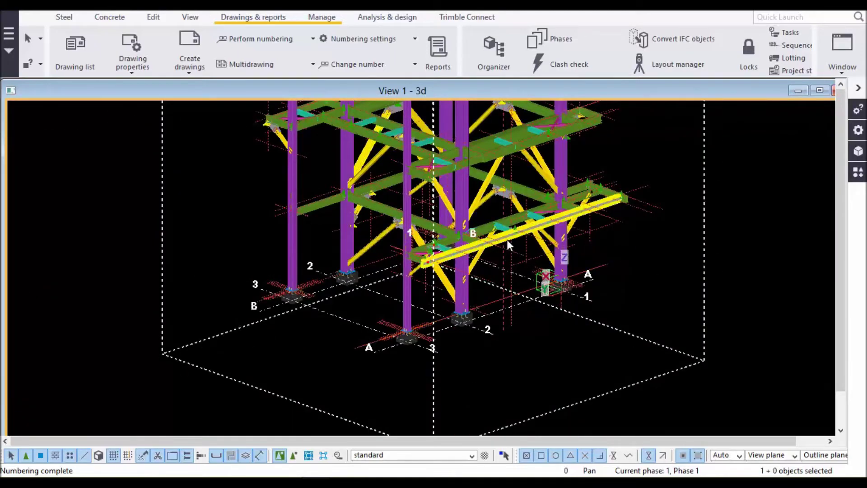
scroll(515, 238, "up", 5)
scroll(526, 218, "down", 8)
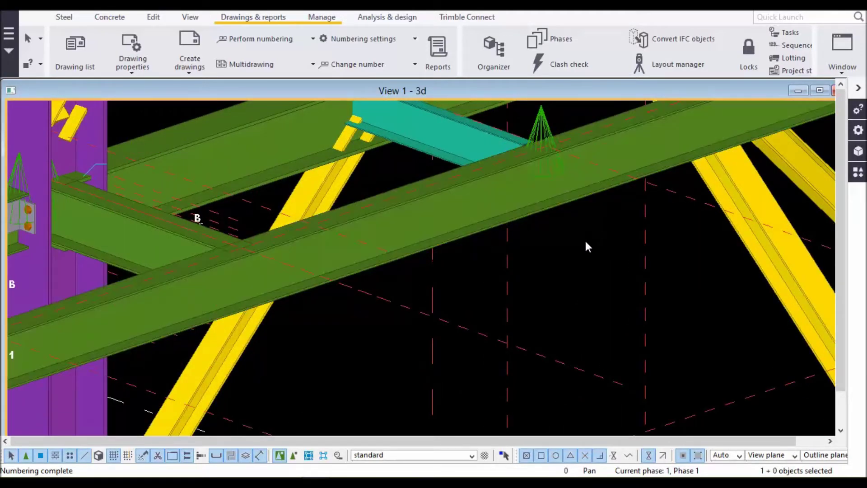
scroll(542, 257, "up", 8)
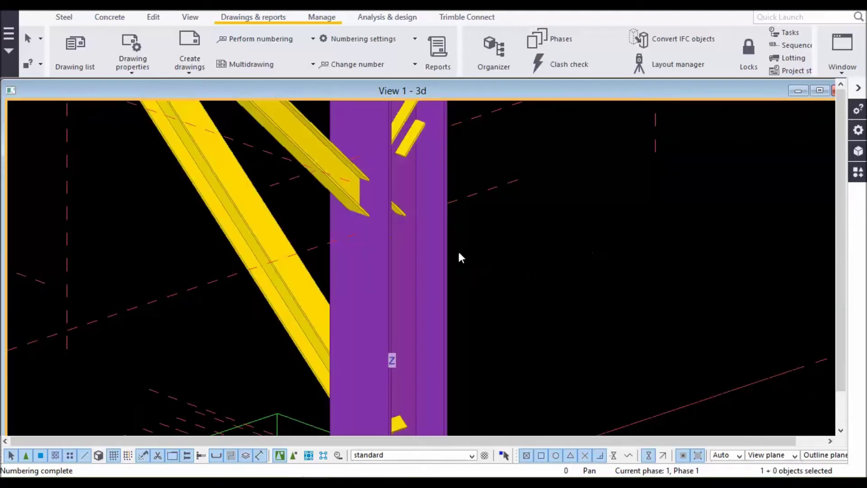
Inquire the purple column's assembly (C1, W14X90, 5304.8 lbf), then close the results
right_click(433, 251)
key("Escape")
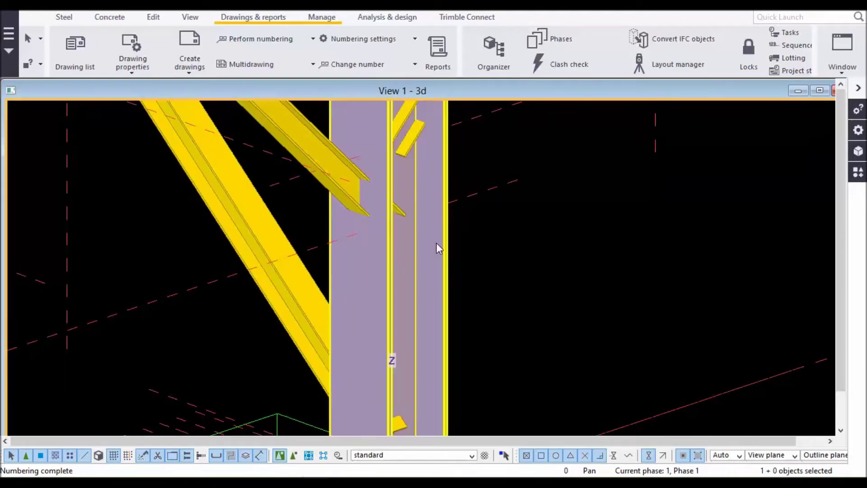
right_click(400, 260)
mouse_move(494, 209)
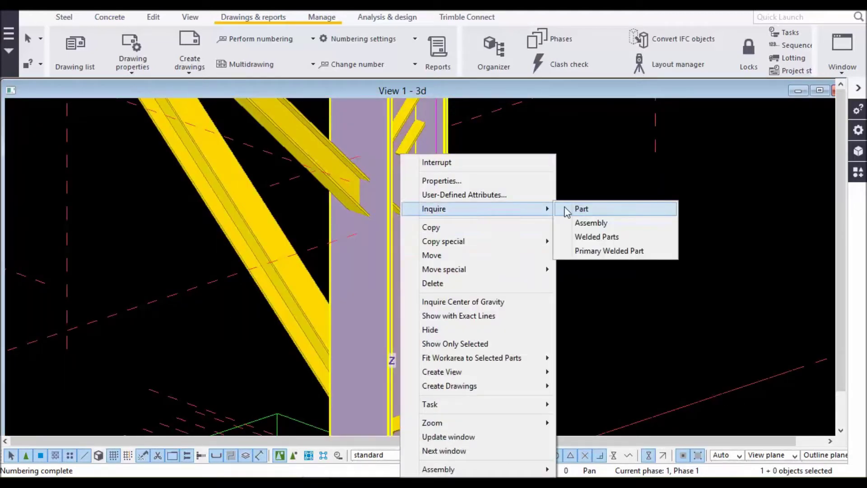
left_click(590, 223)
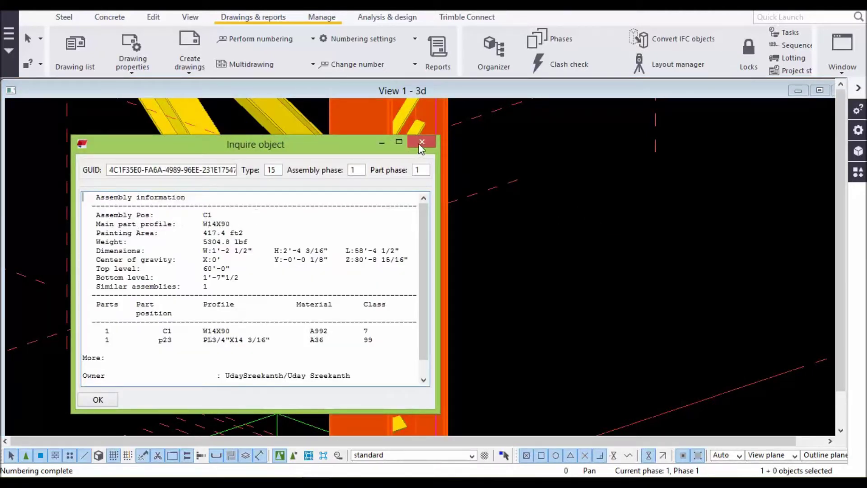
left_click(98, 399)
Inquire the small beam's assembly: HB2, L3X3X1/4 angle, 35.7 lbf, 4 similar; then close it
scroll(156, 371, "down", 5)
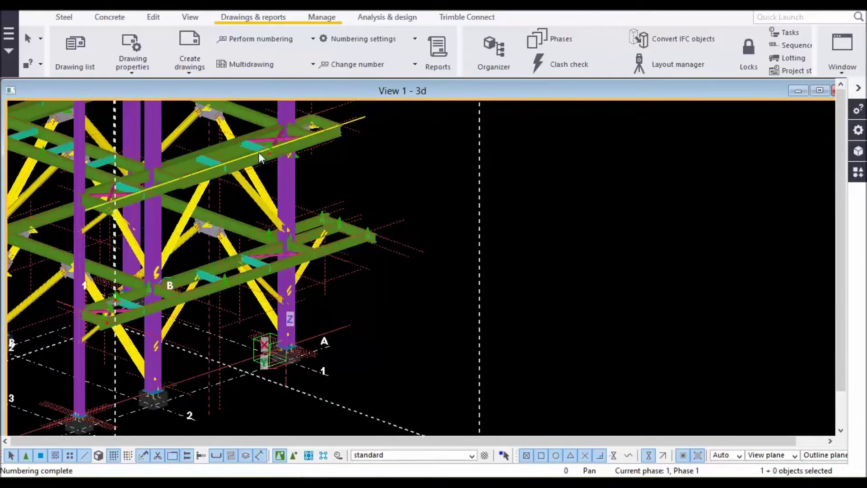
scroll(260, 156, "up", 8)
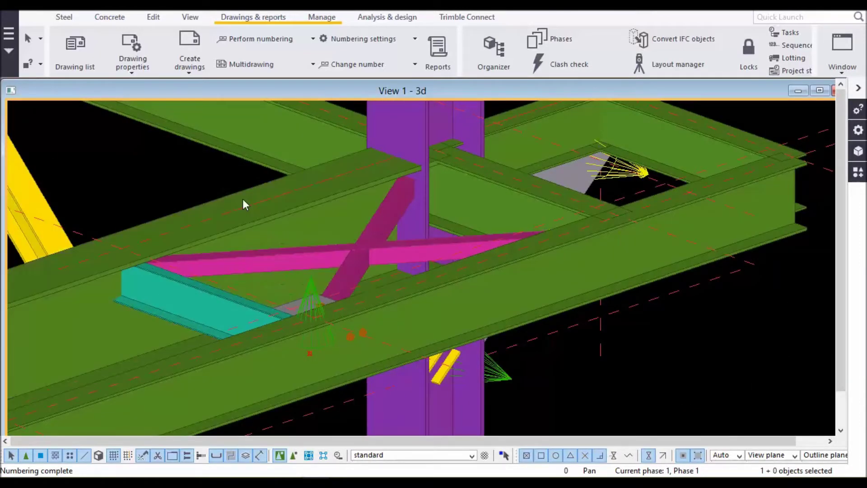
scroll(332, 261, "up", 3)
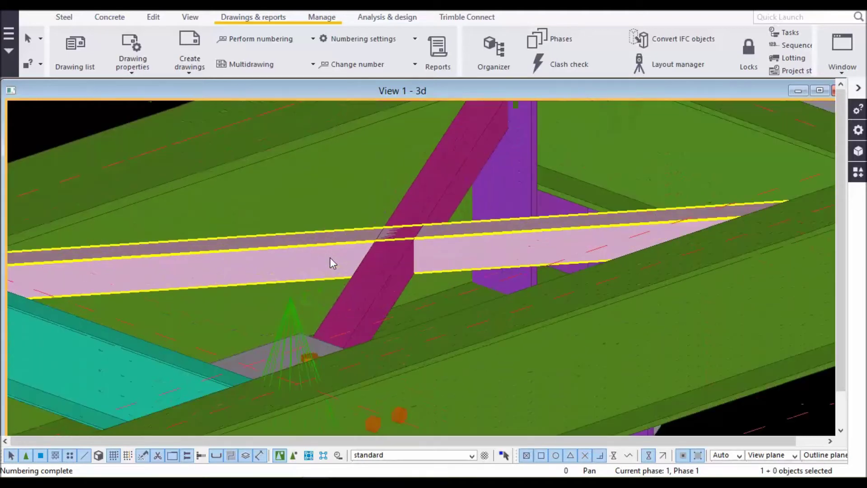
right_click(332, 261)
left_click(297, 256)
right_click(296, 256)
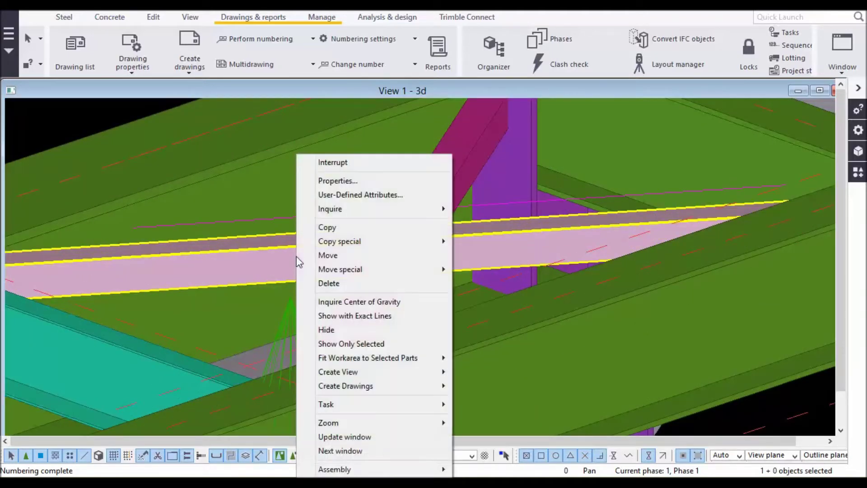
mouse_move(399, 212)
left_click(483, 221)
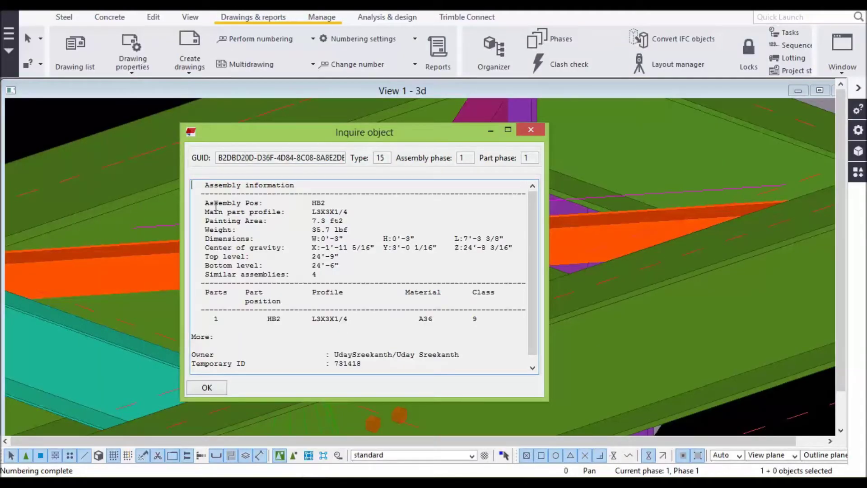
left_click_drag(406, 132, 649, 129)
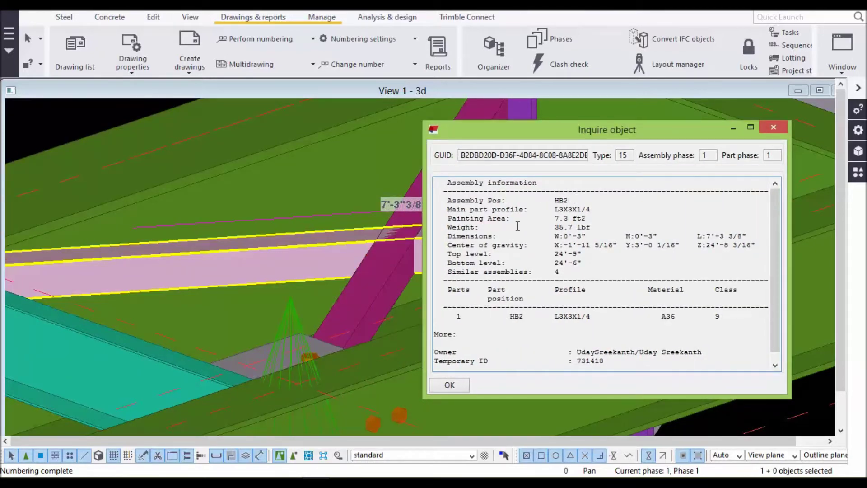
left_click(449, 385)
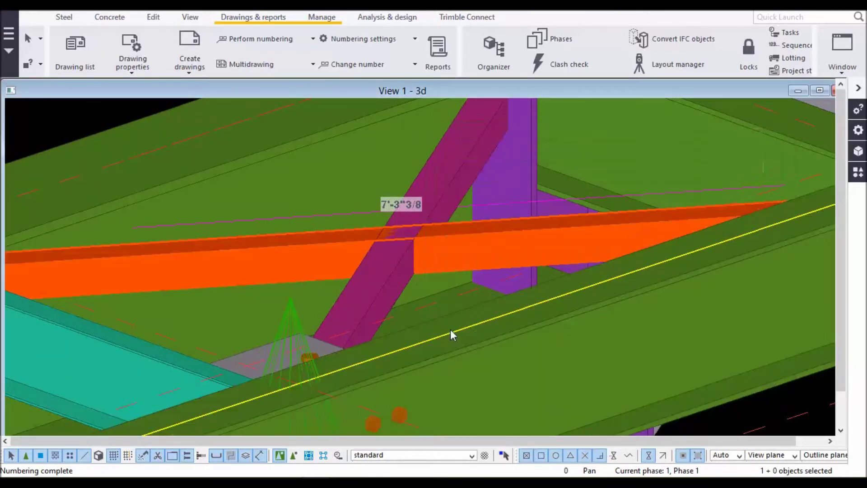
Inquire the diagonal brace's assembly: VB8, W6X20, 310.2 lbf, five parts, 2 similar
scroll(451, 328, "down", 5)
scroll(367, 247, "up", 5)
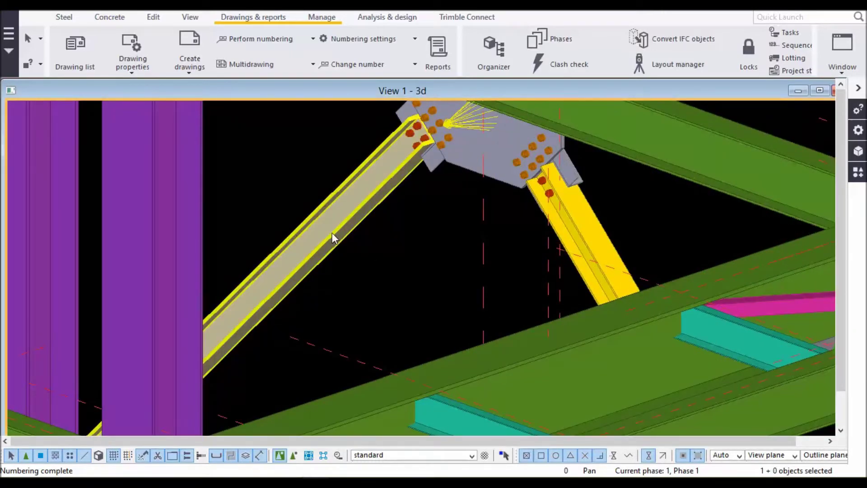
right_click(332, 232)
left_click(339, 219)
right_click(340, 218)
mouse_move(447, 209)
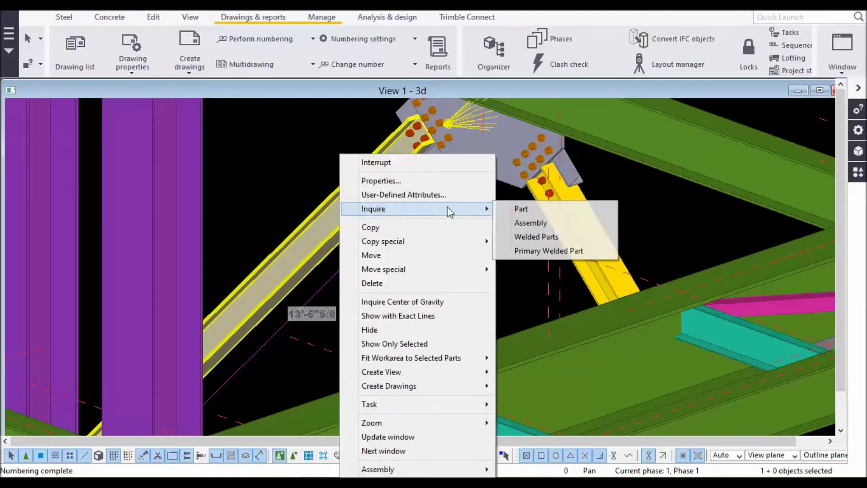
left_click(526, 223)
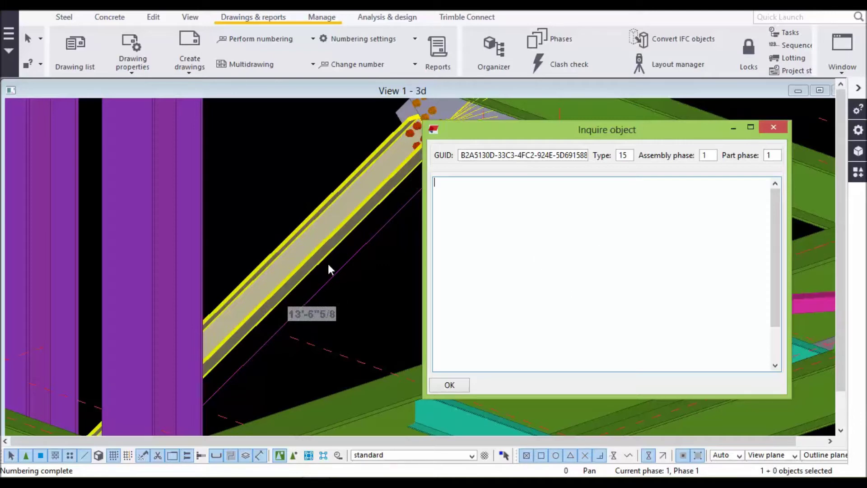
left_click(334, 292)
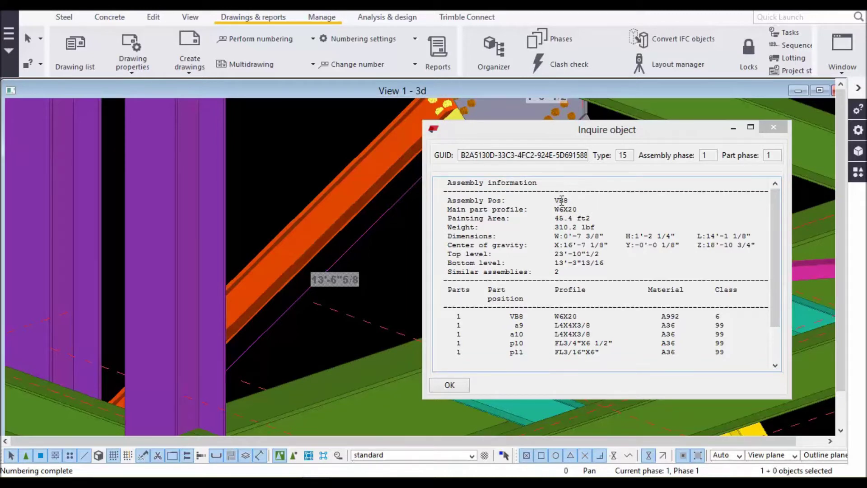
left_click(449, 385)
scroll(367, 284, "down", 6)
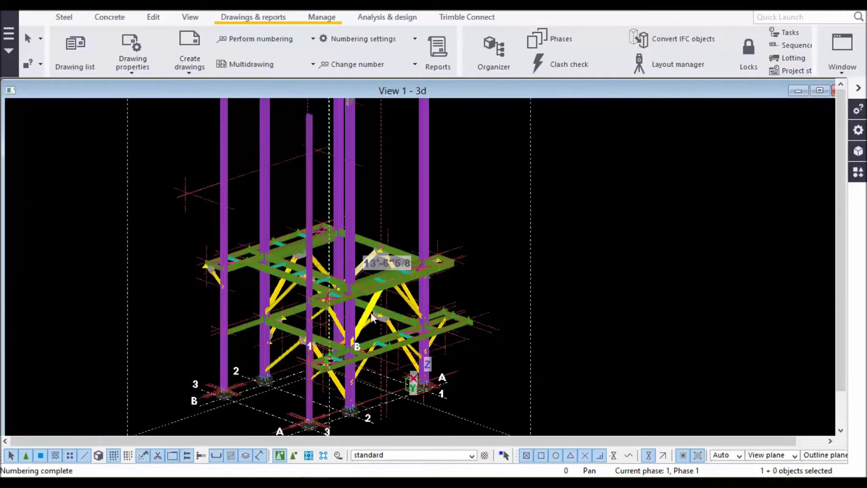
Open the assembly drawing properties and replace the name STANDARD with BEAM
middle_click_drag(371, 316, 439, 312)
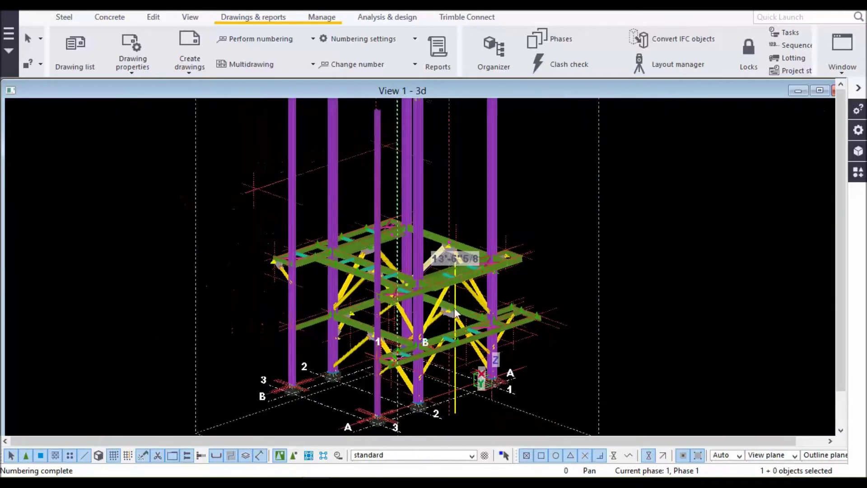
middle_click_drag(362, 328, 419, 301)
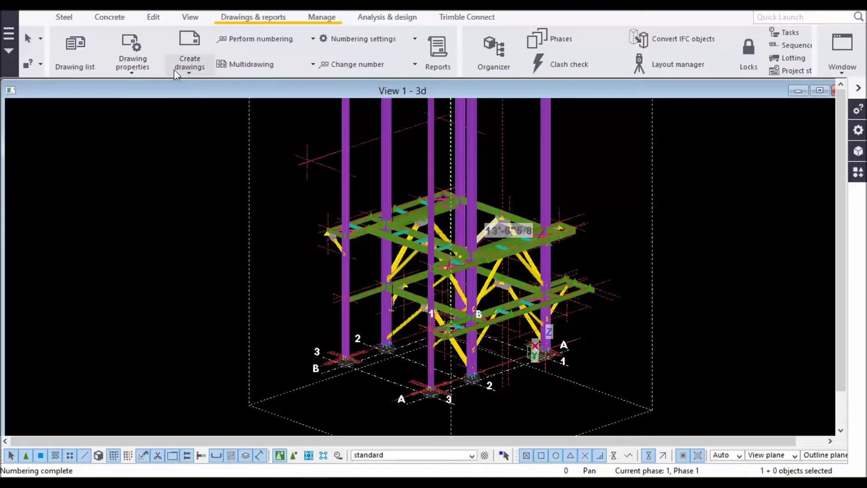
left_click(132, 69)
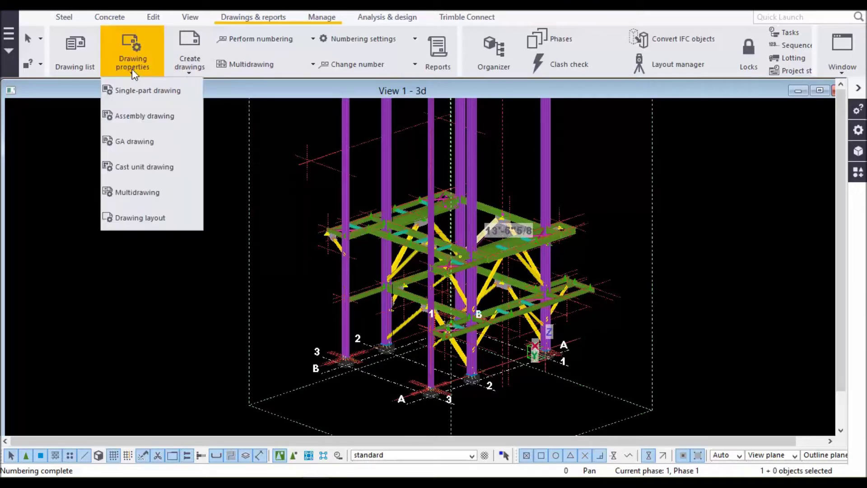
left_click(144, 116)
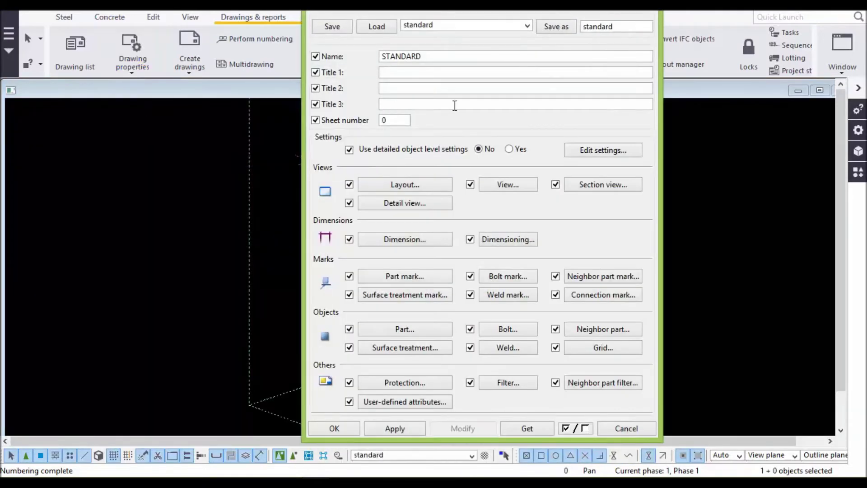
left_click_drag(429, 56, 360, 54)
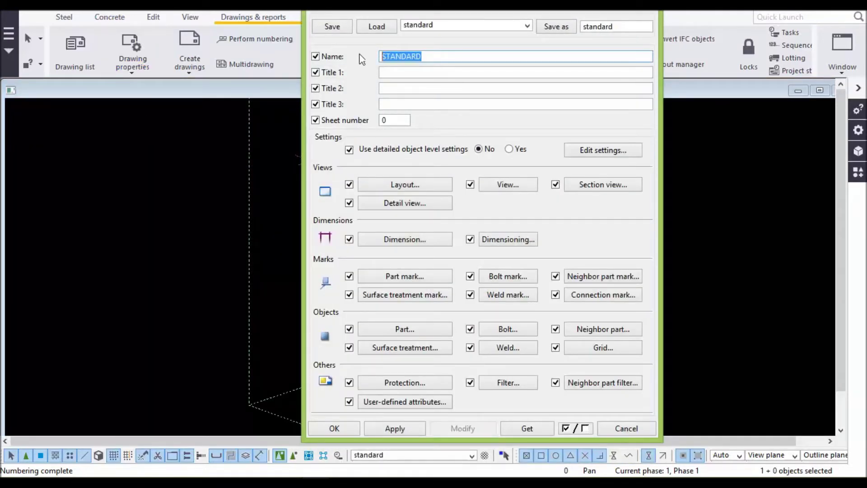
key("BackSpace")
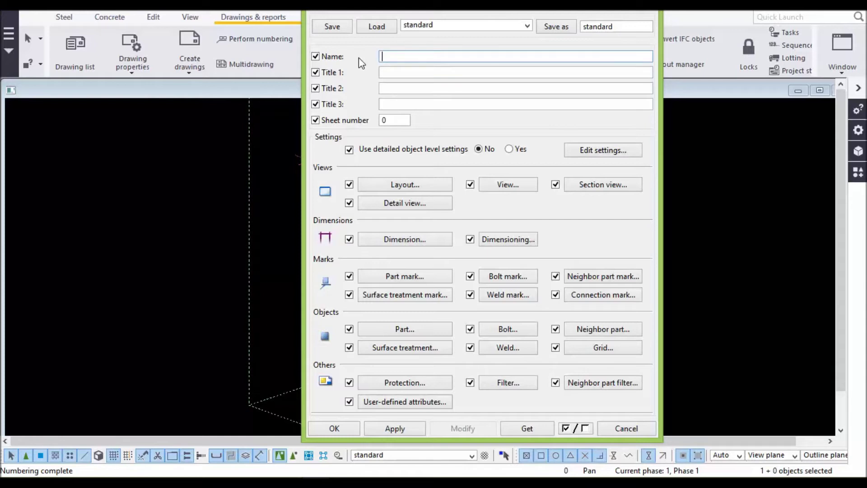
type("bera")
type("BEAM")
Give the BEAM drawing the Assembly18x24 table layout at 24 × 18 size and close the dialogs
left_click(408, 185)
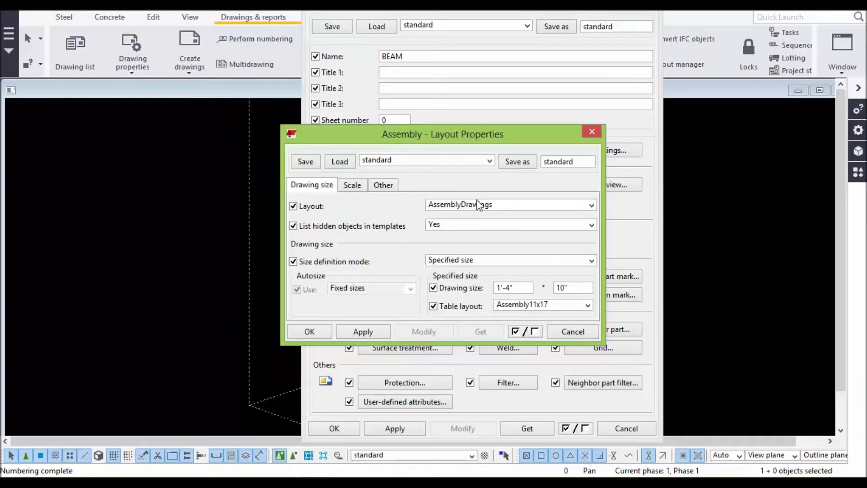
left_click(542, 305)
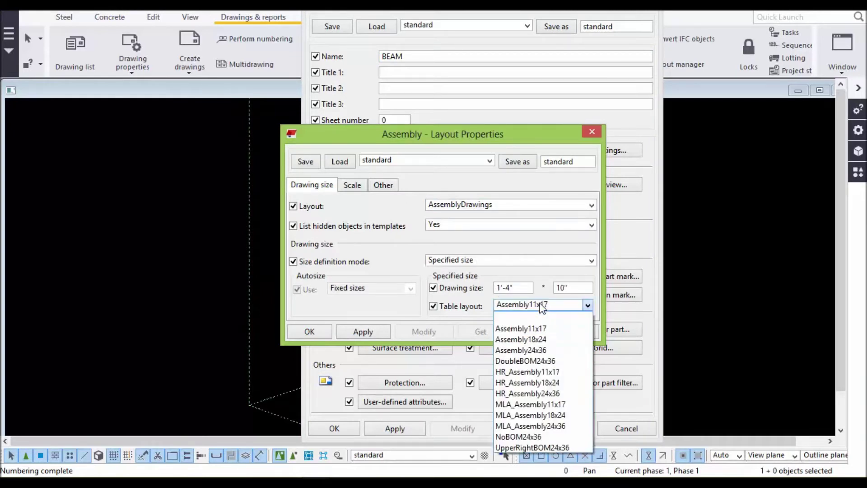
left_click(537, 338)
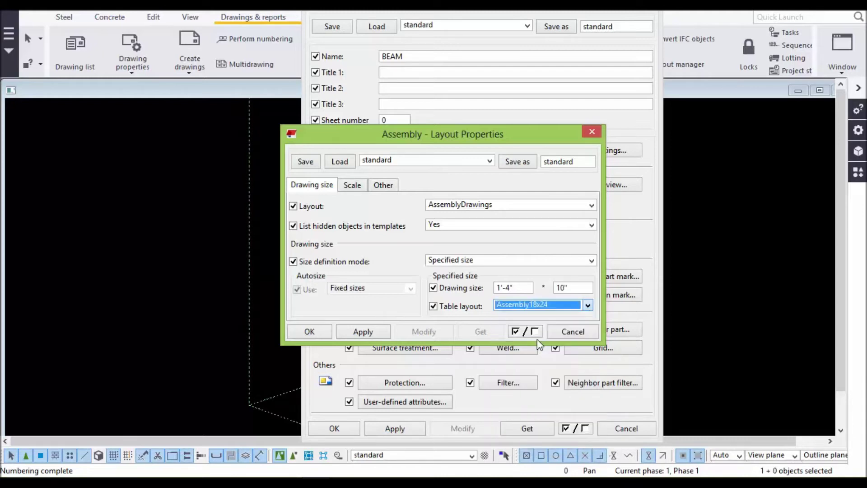
left_click(518, 290)
key("BackSpace")
type("24")
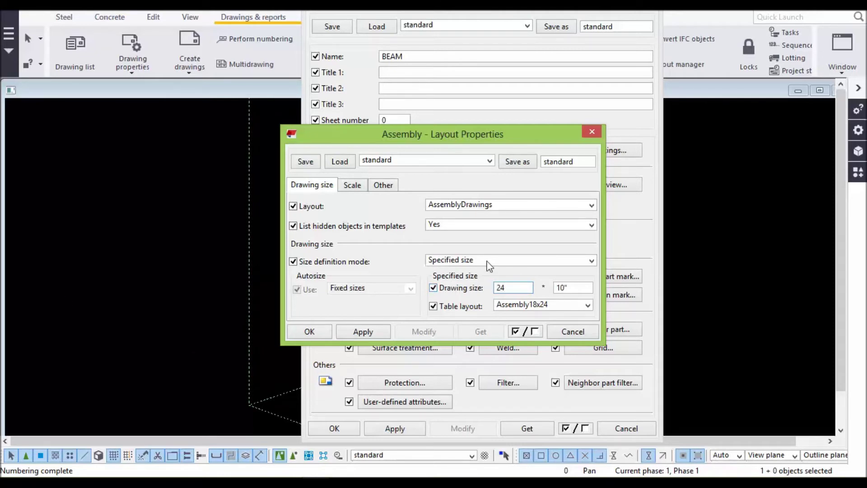
left_click(572, 287)
key("BackSpace")
type("18")
left_click(321, 332)
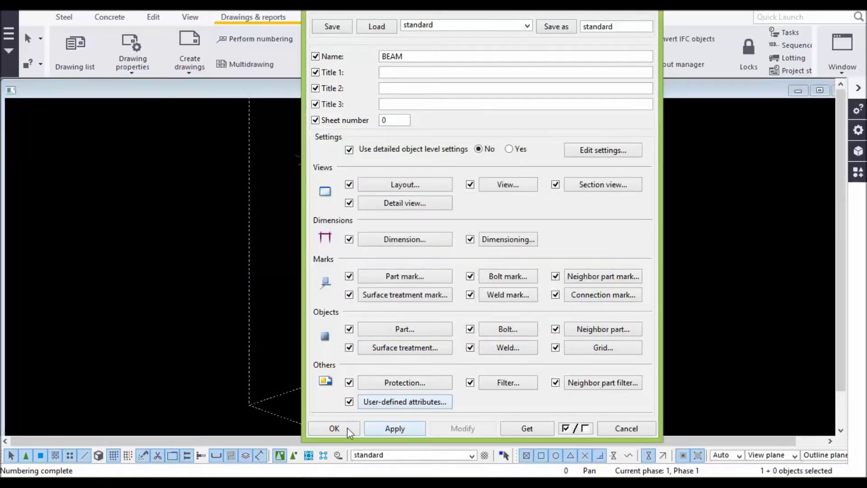
left_click(347, 429)
scroll(319, 305, "down", 2)
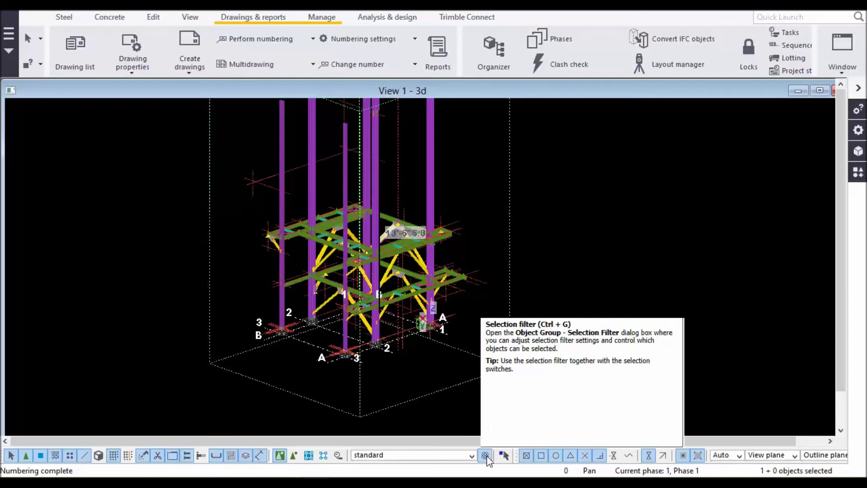
Open the selection filter and delete all existing filter conditions
left_click(485, 455)
left_click_drag(540, 214, 533, 143)
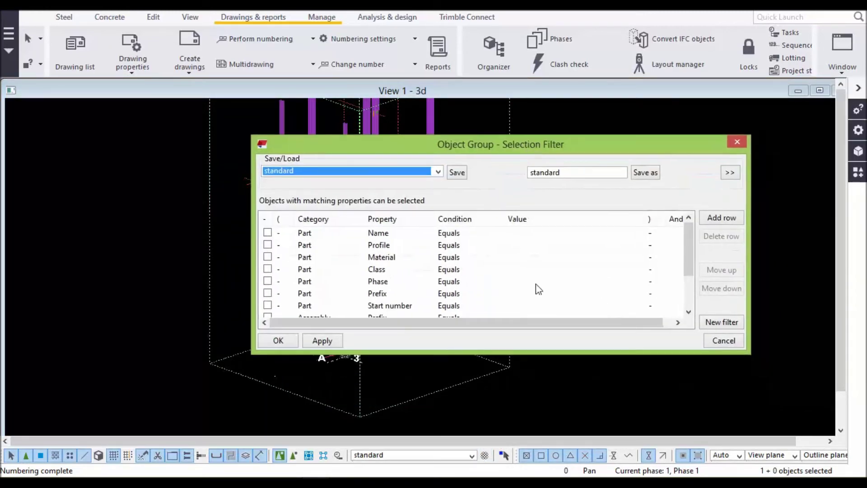
left_click(382, 234)
left_click(721, 236)
left_click(720, 235)
left_click(721, 235)
left_click(721, 236)
left_click(720, 234)
left_click(720, 234)
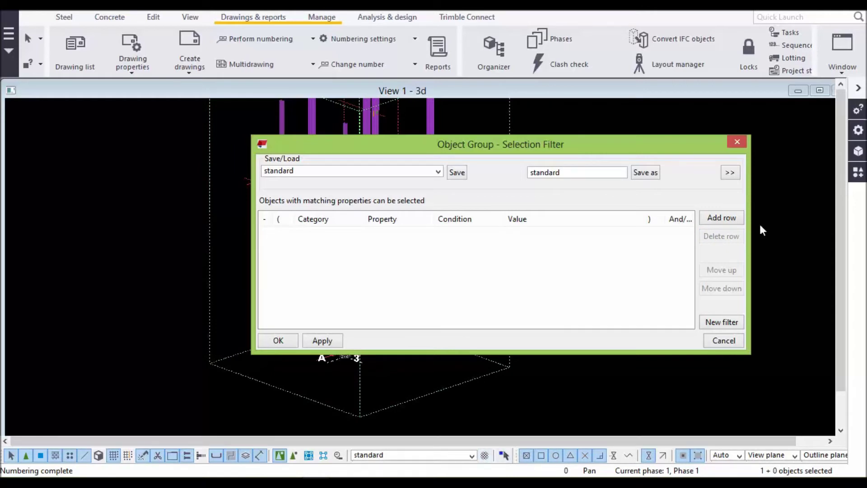
Add a Part Name Equals condition valued BEAM, picked from a model beam, then apply and close
left_click(728, 220)
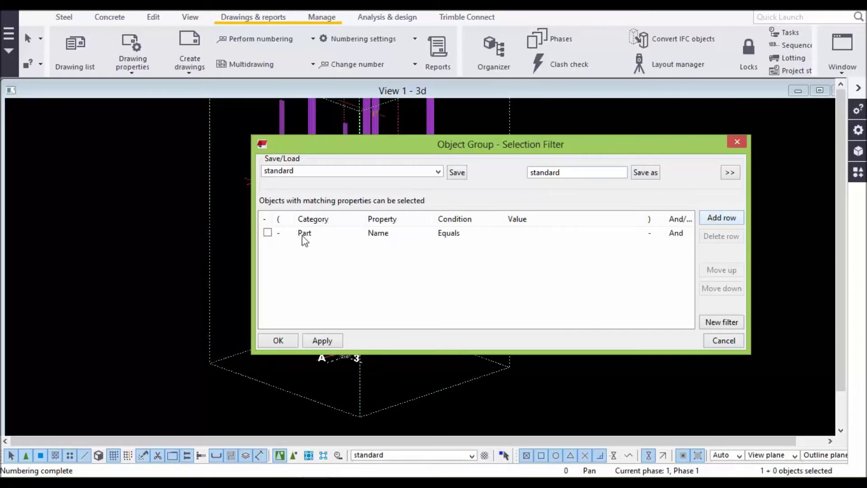
left_click(539, 241)
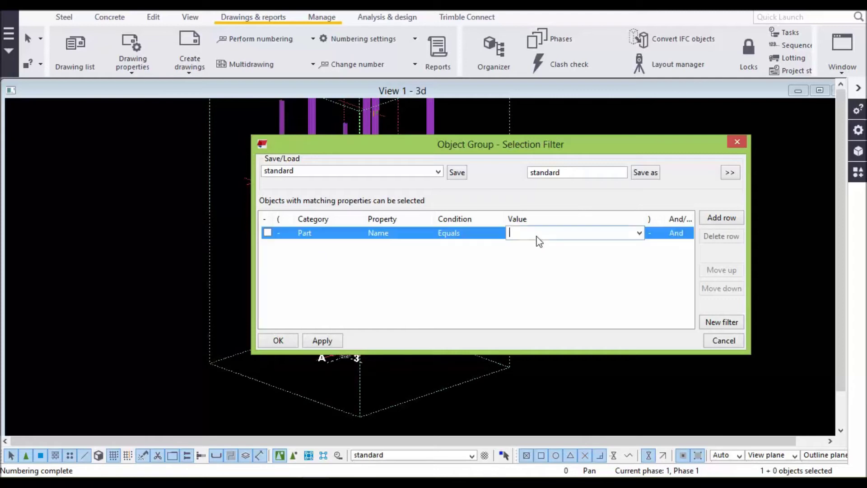
left_click(640, 233)
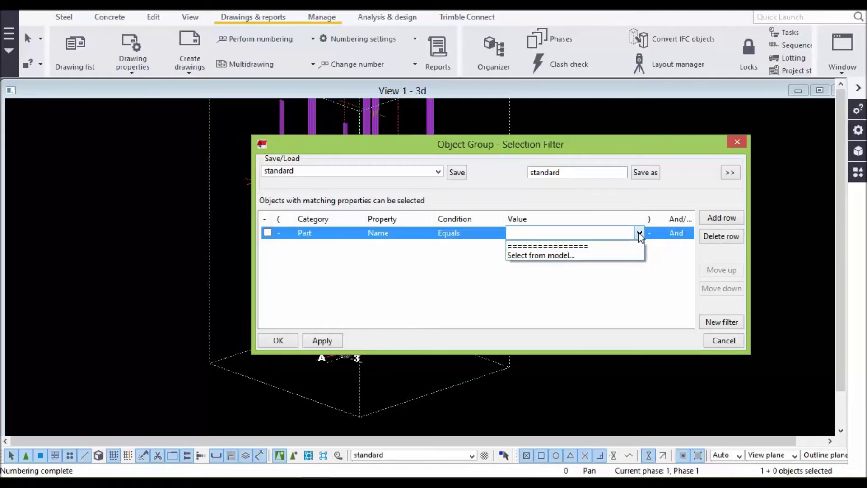
left_click(541, 255)
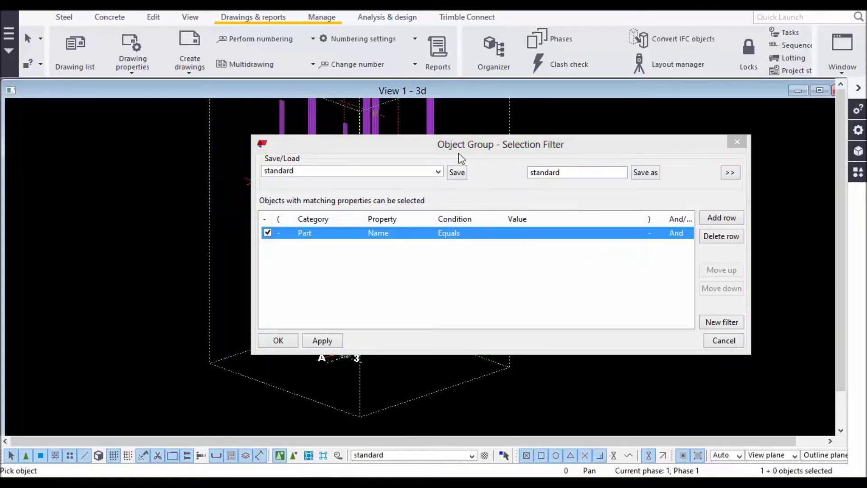
left_click_drag(459, 149, 591, 139)
middle_click_drag(384, 301, 234, 279)
scroll(234, 280, "up", 10)
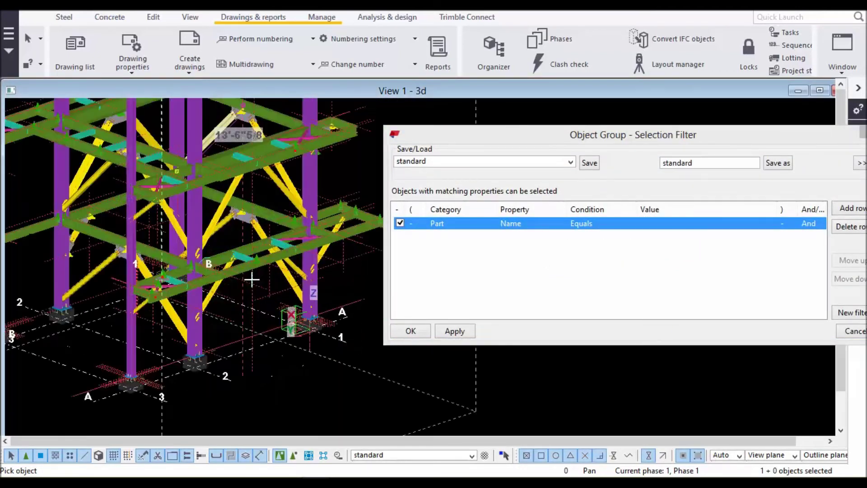
left_click(217, 241)
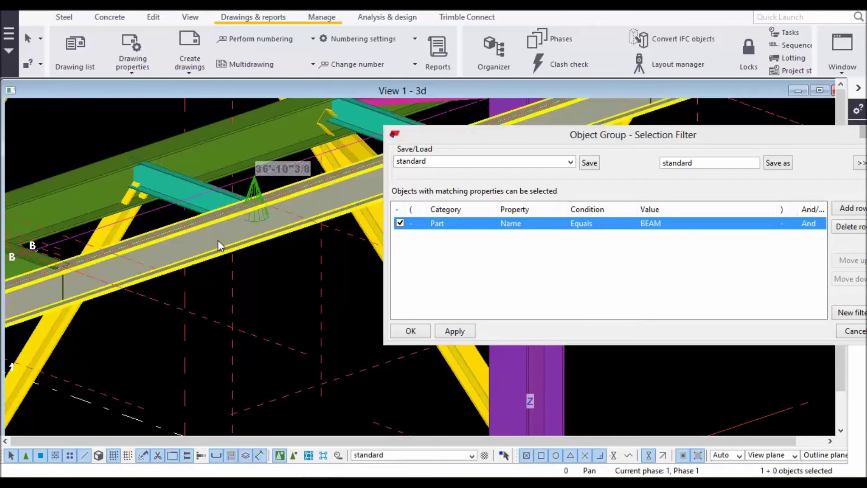
left_click(455, 331)
left_click(410, 331)
scroll(423, 331, "down", 8)
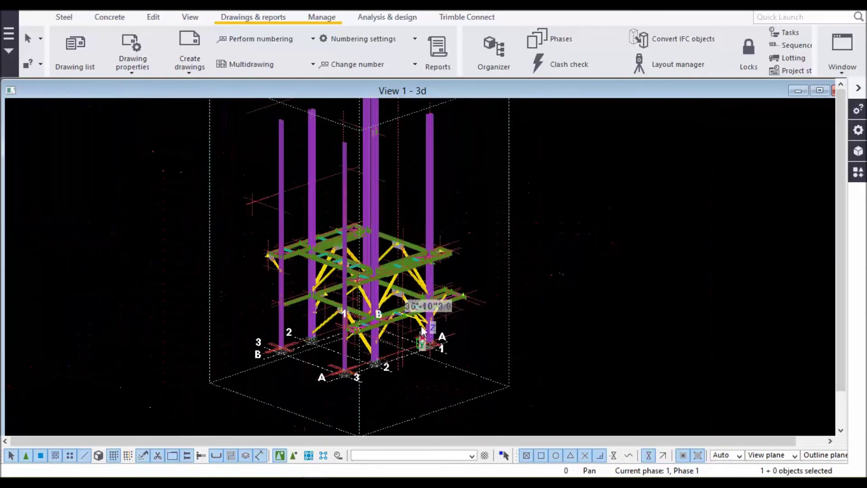
Drag a selection window over the entire structure, capturing the 300 filtered beam objects
scroll(422, 332, "down", 3)
left_click_drag(249, 125, 543, 398)
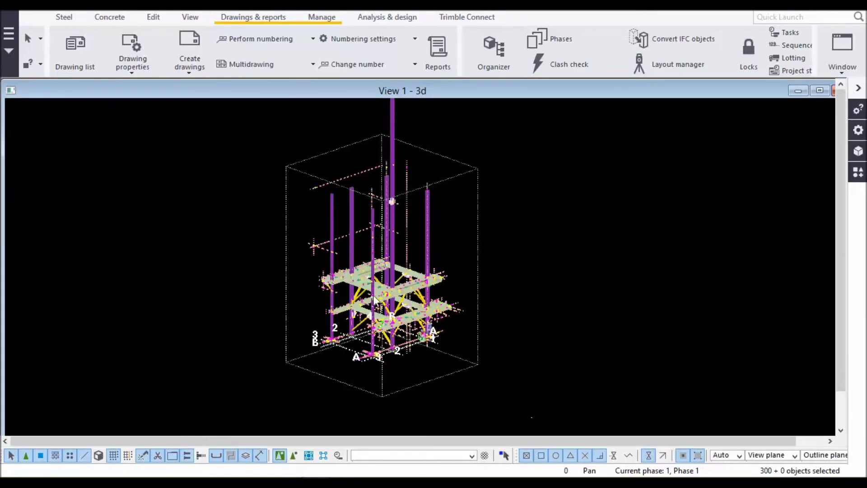
scroll(374, 298, "up", 6)
scroll(524, 289, "down", 2)
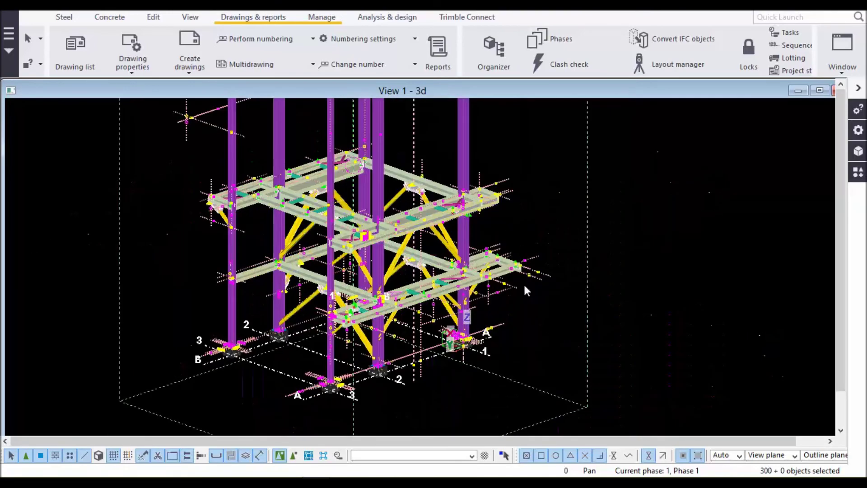
scroll(318, 220, "down", 4)
scroll(336, 228, "up", 4)
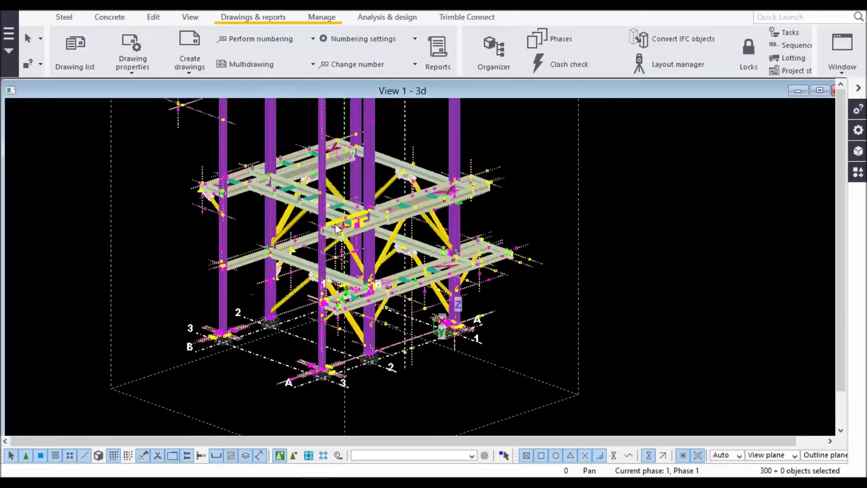
scroll(342, 216, "up", 5)
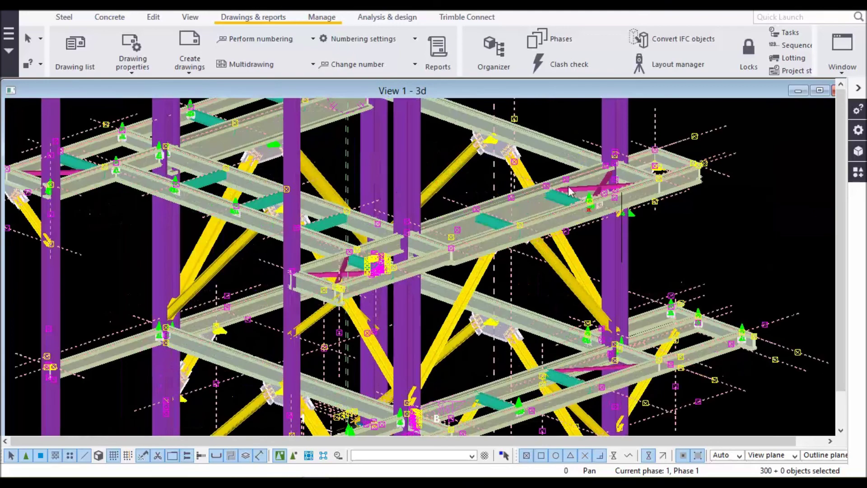
scroll(646, 172, "up", 3)
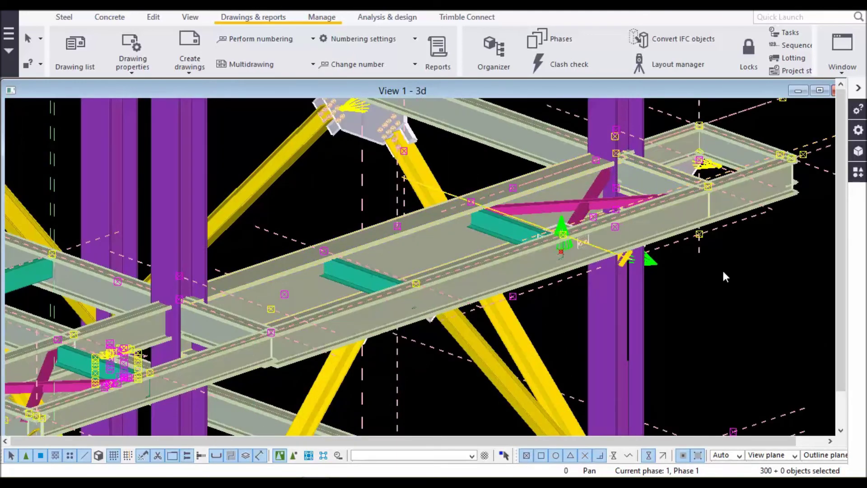
scroll(734, 271, "down", 4)
scroll(706, 273, "down", 2)
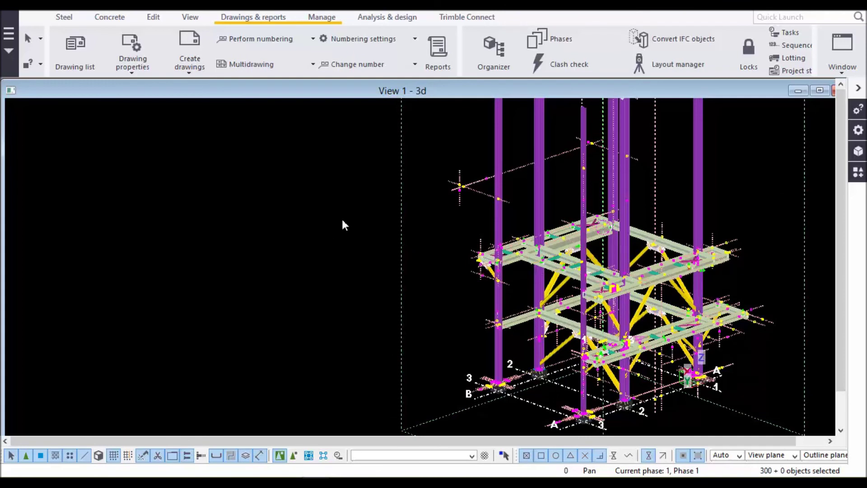
Choose Assembly drawing under Create drawings for the 300 selected beams
left_click(184, 65)
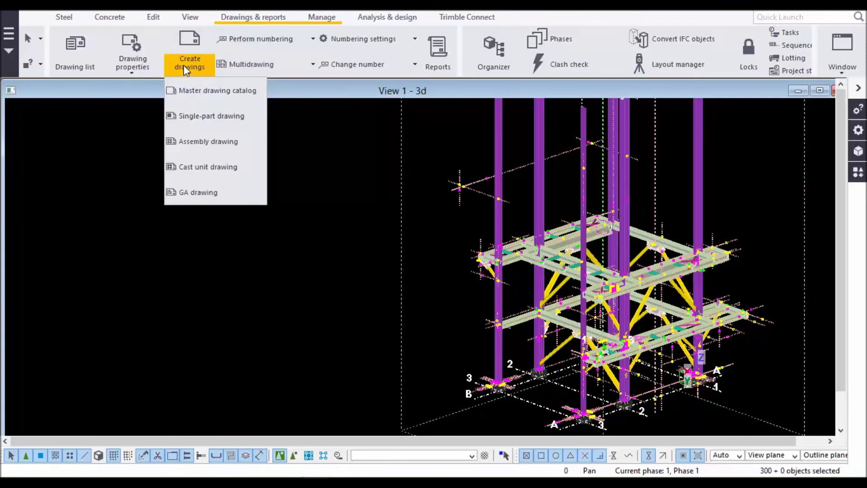
left_click(206, 140)
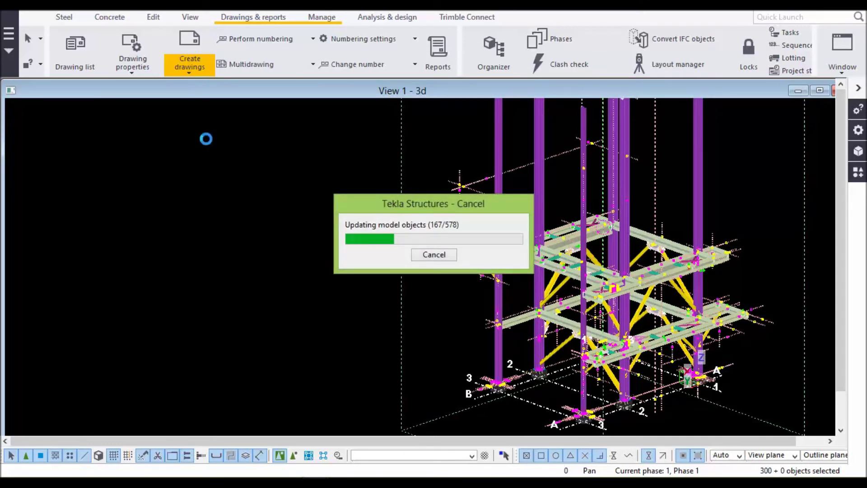